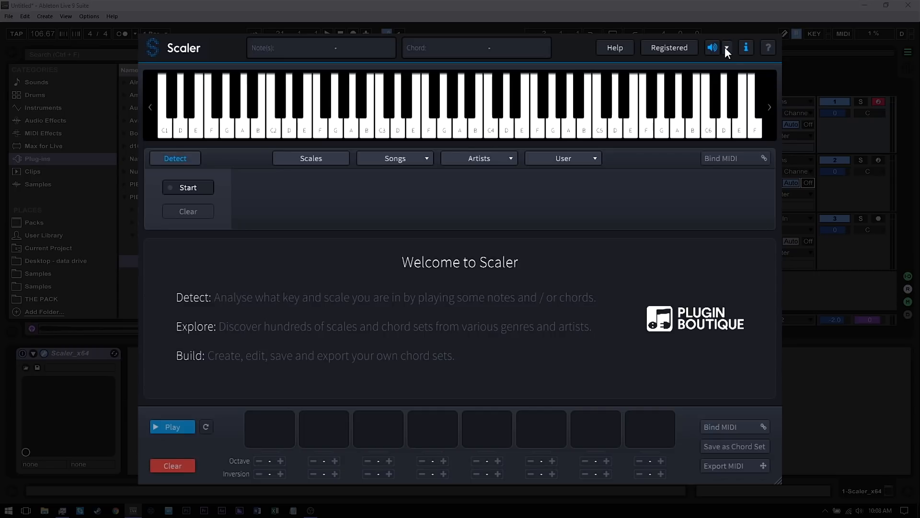
Audition the preview sounds Synth 1 and Synth 2, and settle on Synth 3 as the preview sound
left_click(727, 48)
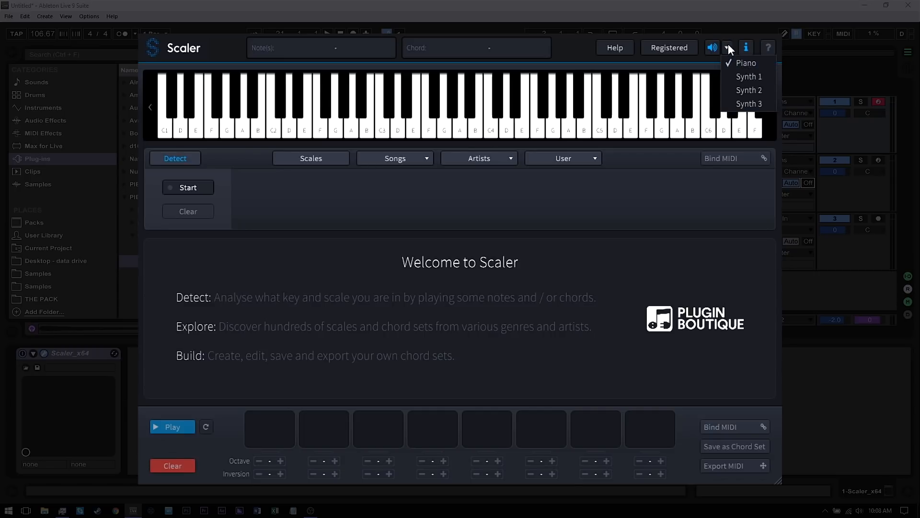
left_click(748, 77)
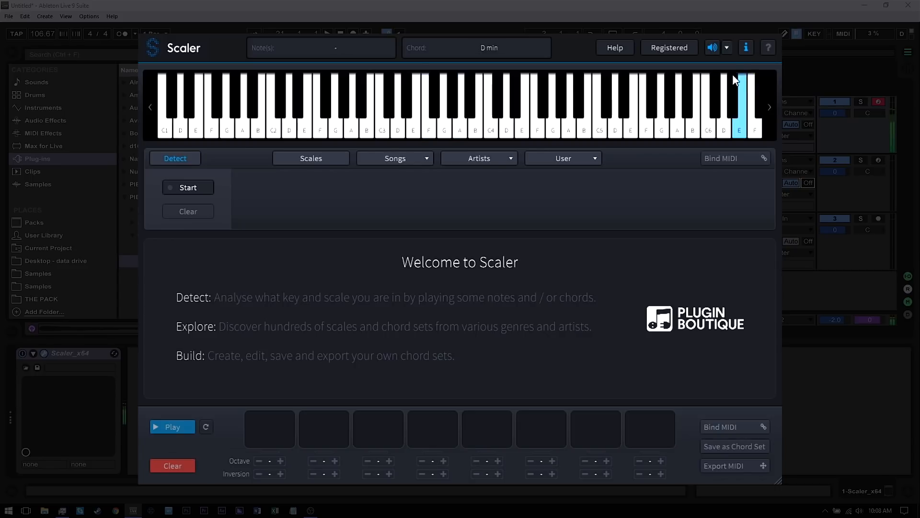
left_click(726, 48)
left_click(752, 88)
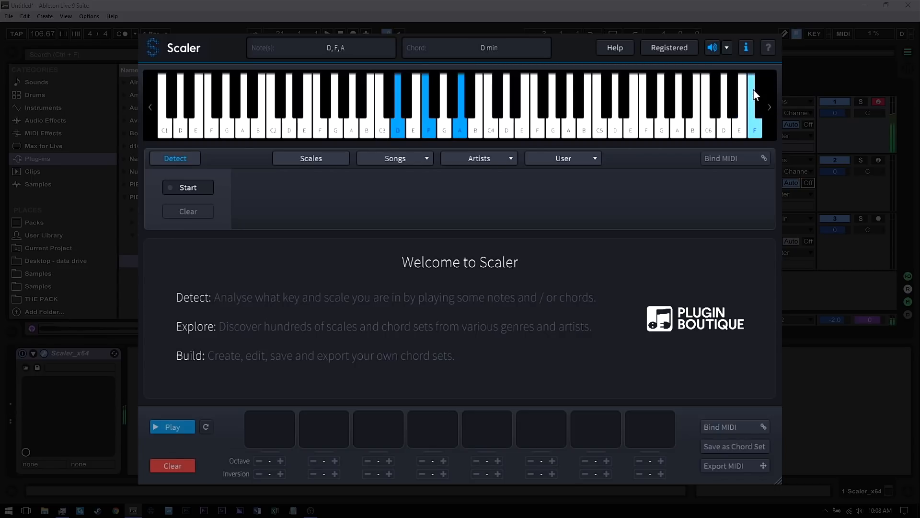
left_click(726, 47)
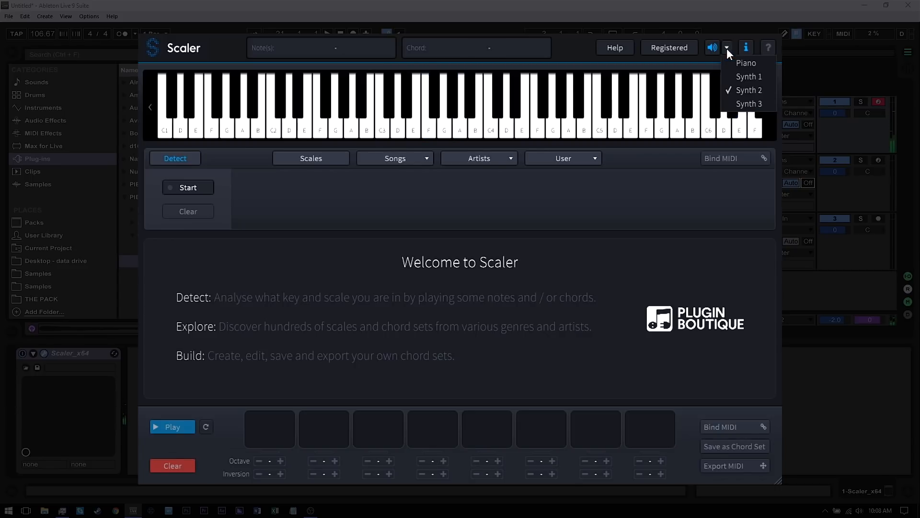
left_click(747, 108)
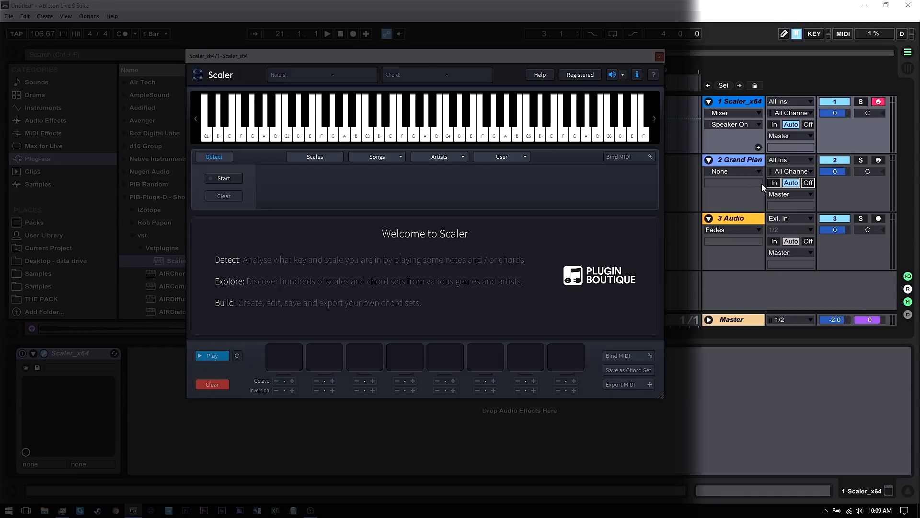
Route the Grand Piano track's MIDI input from 1-Scaler x64 (Scaler x64) with monitoring set to In
left_click(774, 184)
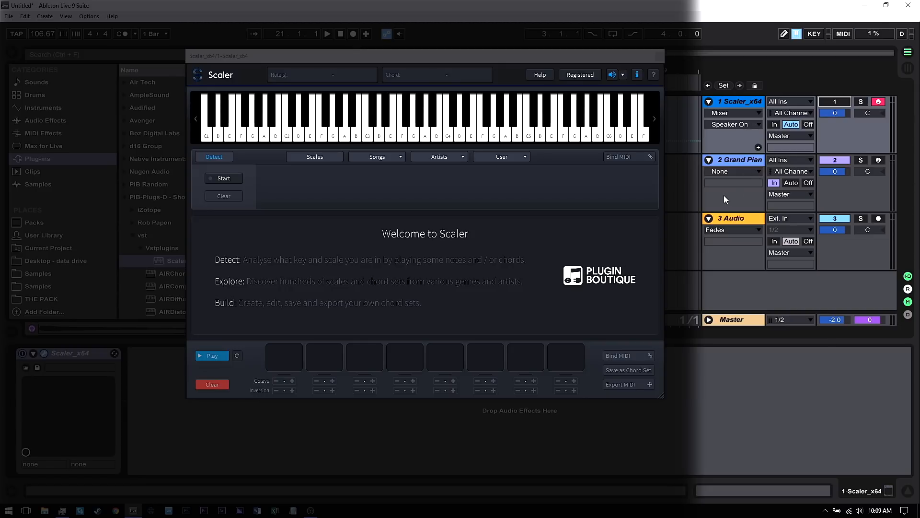
left_click(784, 161)
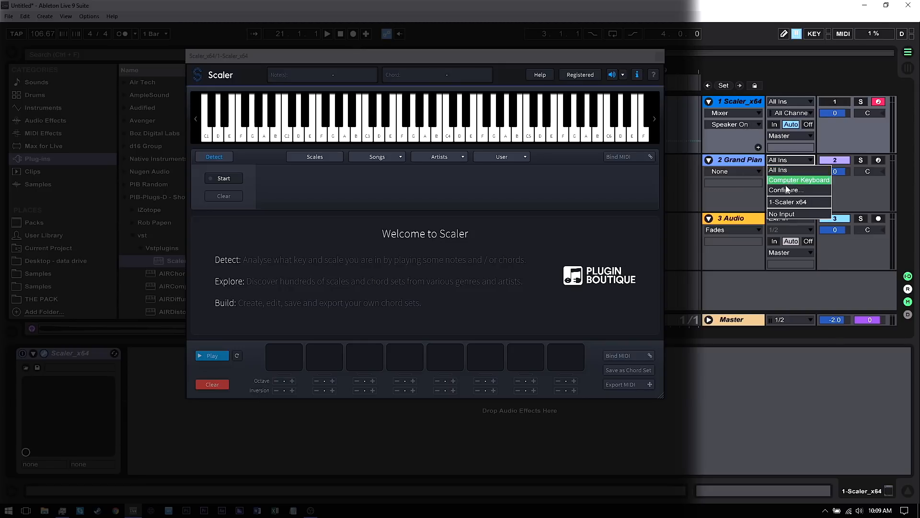
left_click(781, 201)
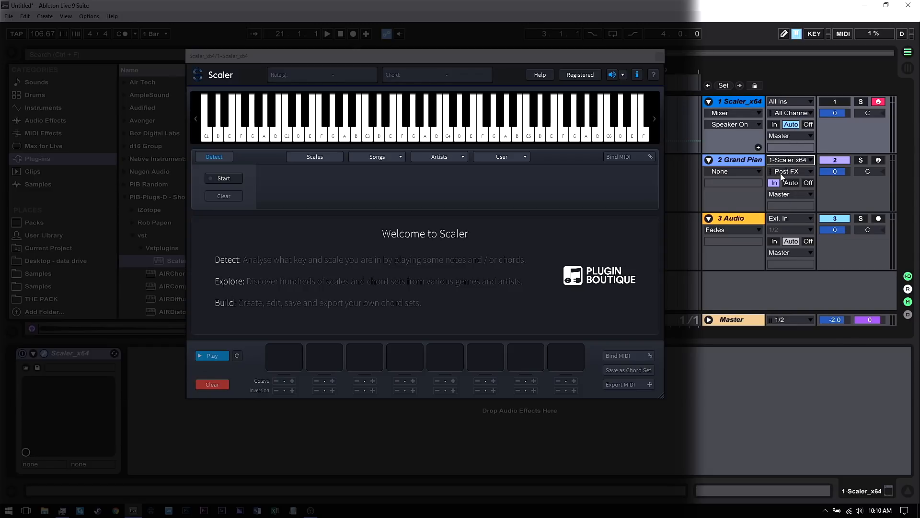
left_click(782, 173)
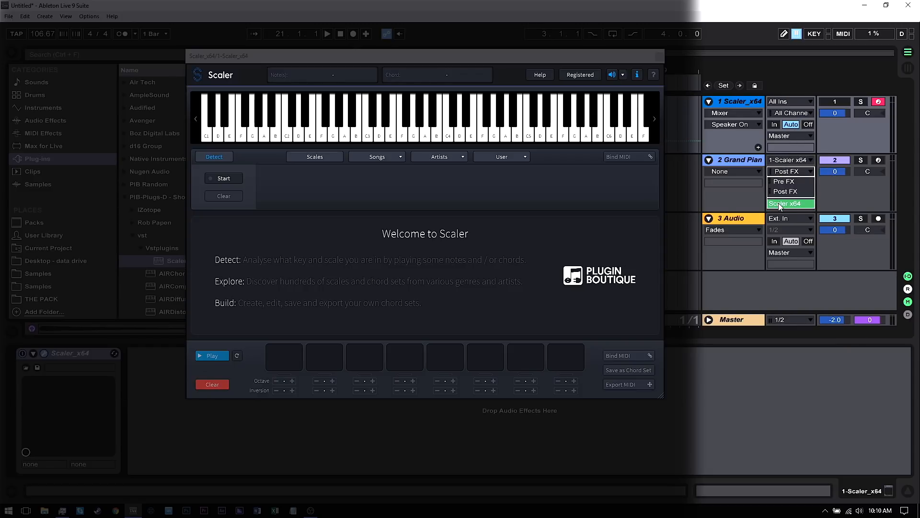
left_click(779, 203)
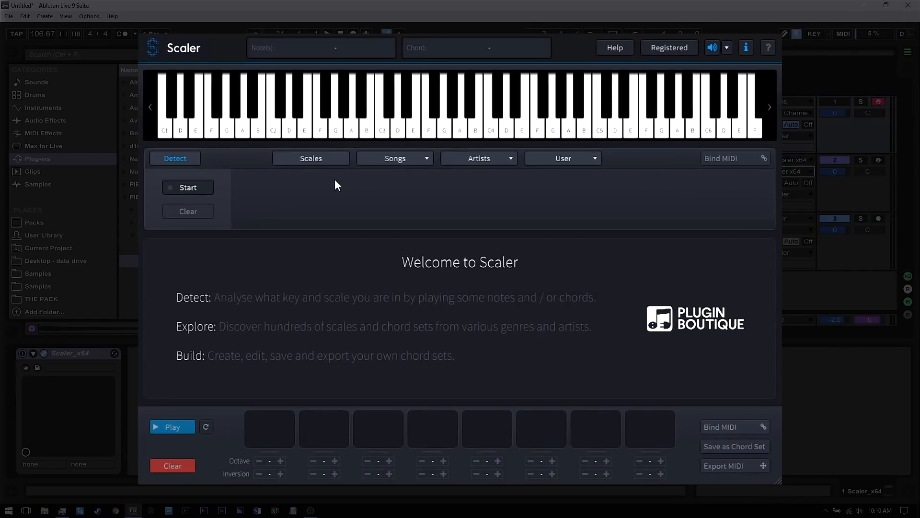
Open the Scales browser and load the Future Bass song chord set
left_click(311, 157)
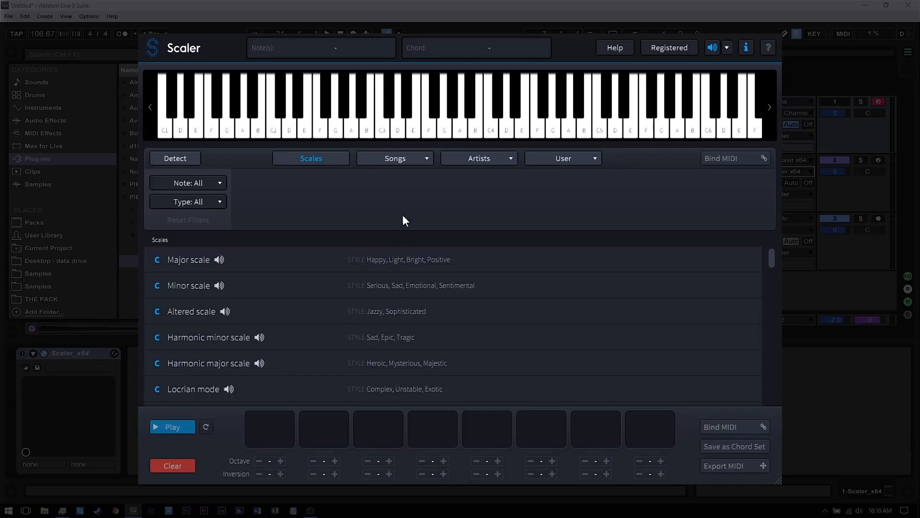
left_click(394, 157)
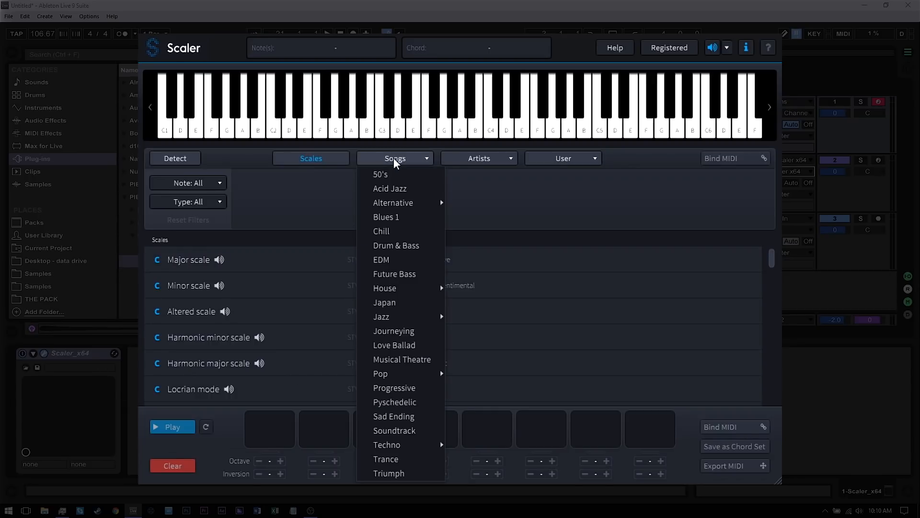
left_click(393, 273)
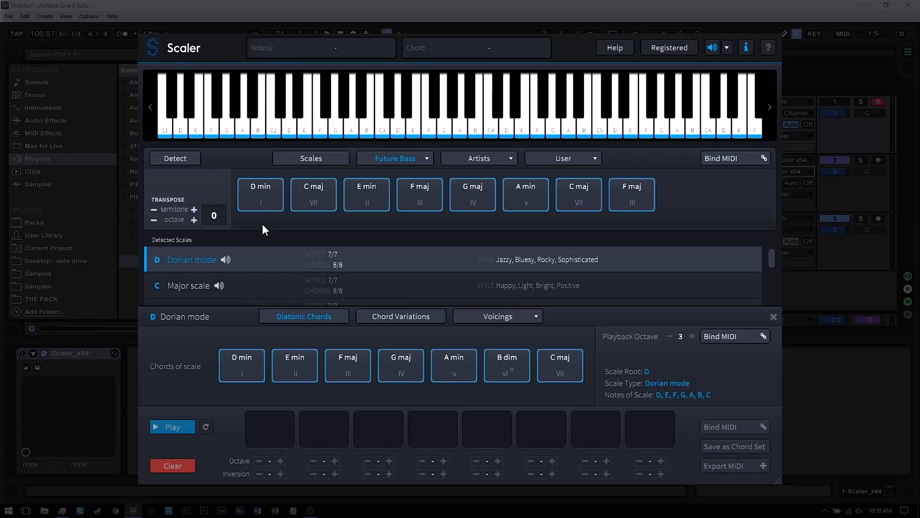
Audition the Future Bass chords, enable Bind MIDI for the chord set and trigger the D min chord
left_click(262, 200)
left_click(381, 201)
left_click(421, 194)
left_click(468, 196)
left_click(518, 189)
left_click(566, 193)
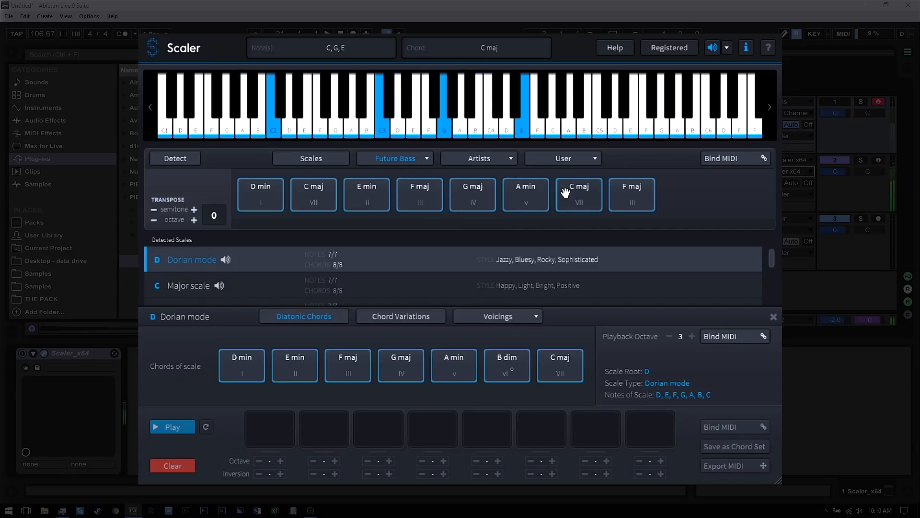
left_click(635, 191)
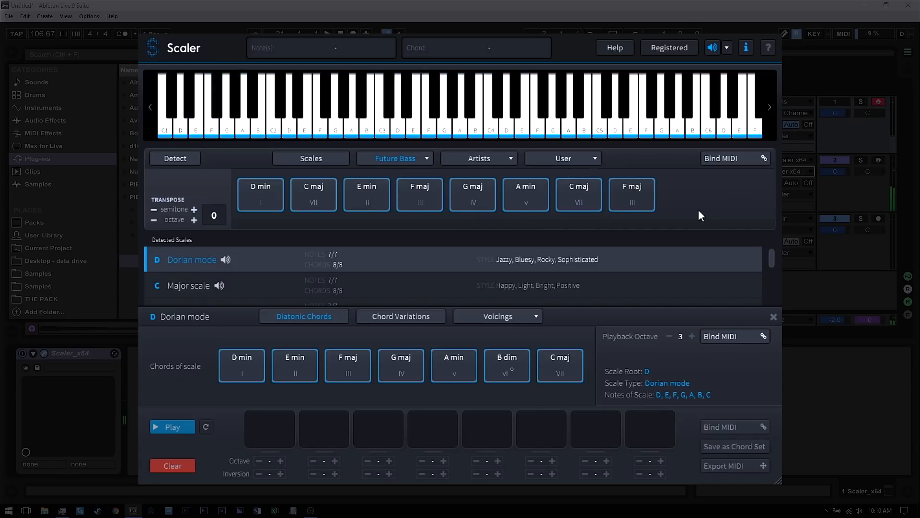
left_click(722, 157)
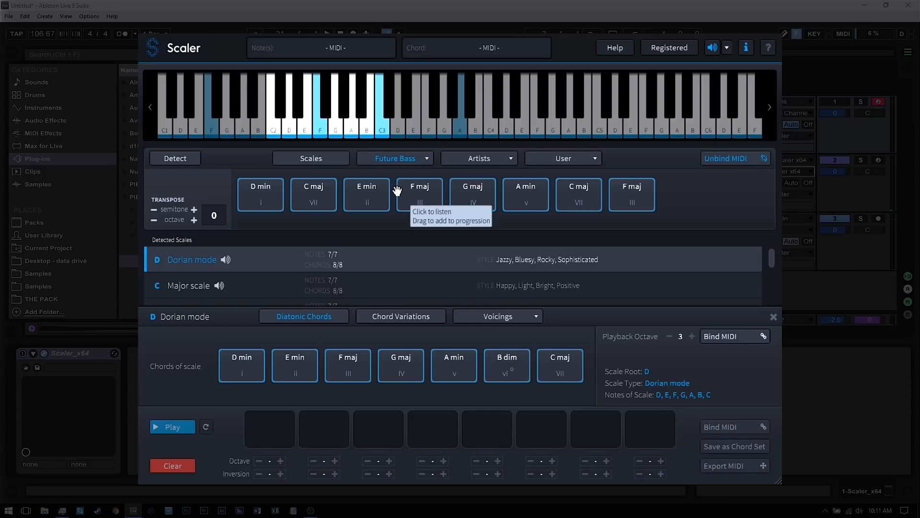
left_click(259, 206)
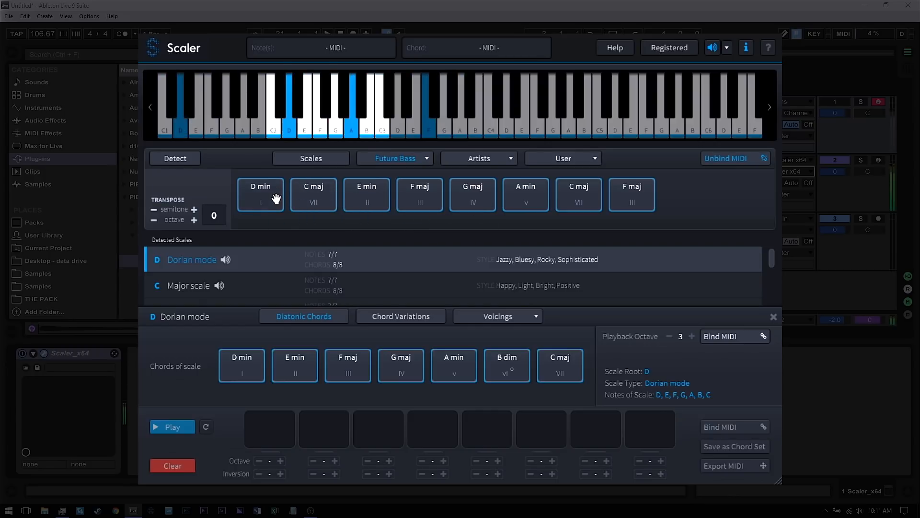
Load the MJ Cole 1 artist chord set
left_click(415, 159)
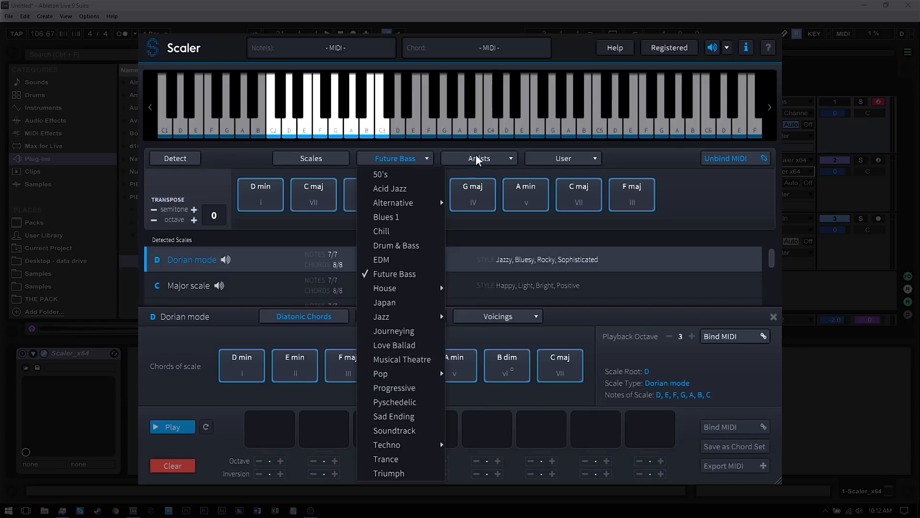
left_click(493, 159)
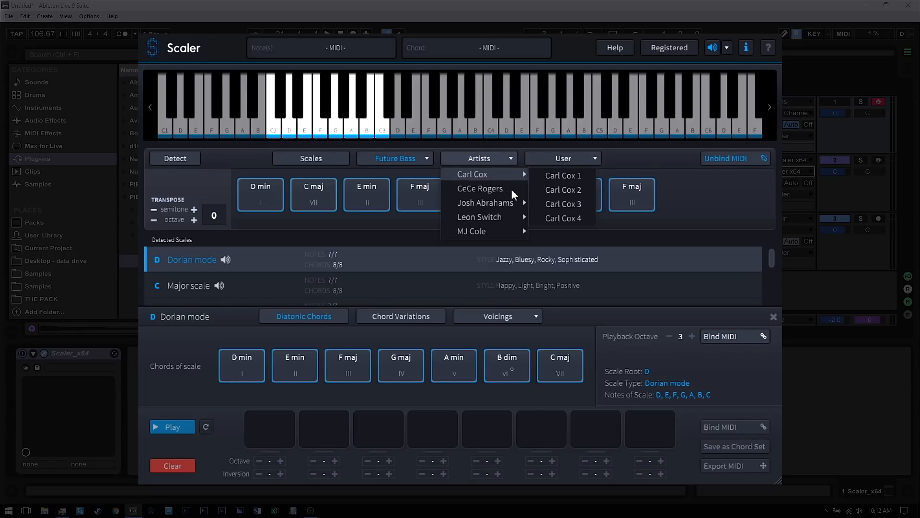
mouse_move(487, 222)
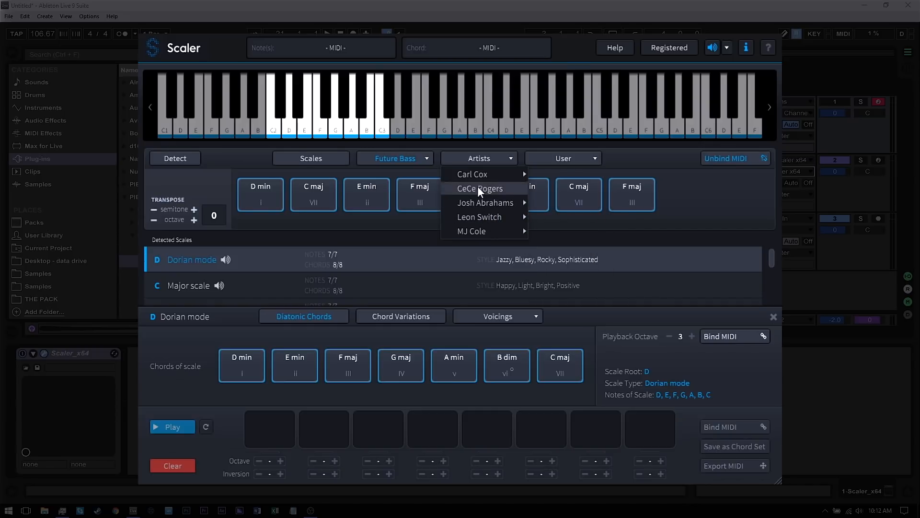
mouse_move(481, 173)
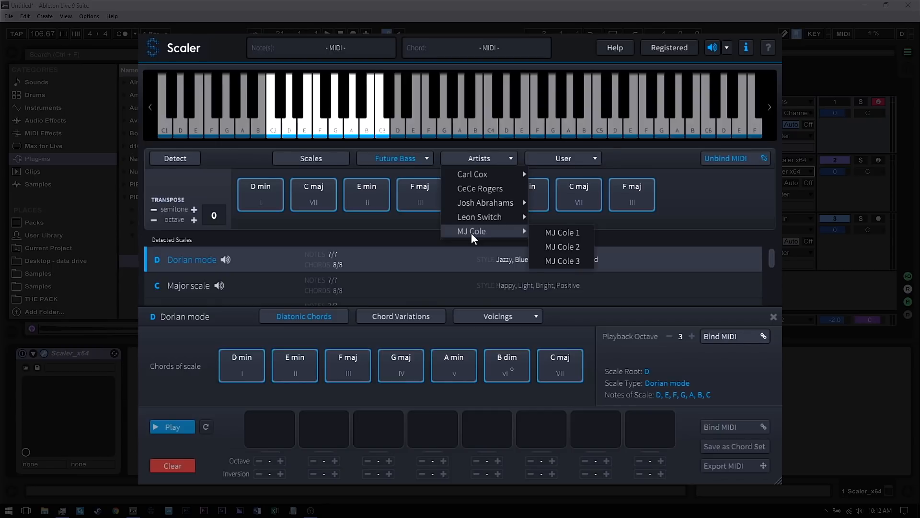
left_click(563, 234)
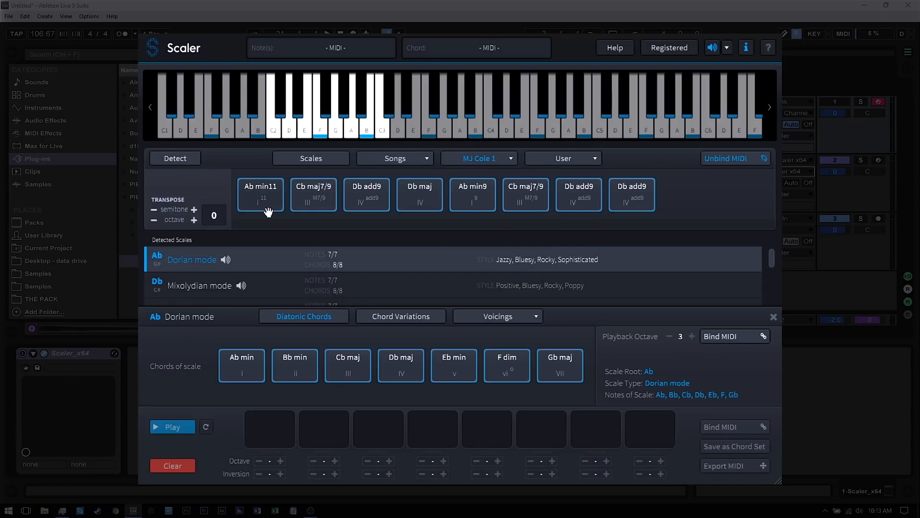
Audition the MJ Cole 1 chords and drag Ab min11 into the first progression slot
left_click(263, 201)
left_click(310, 207)
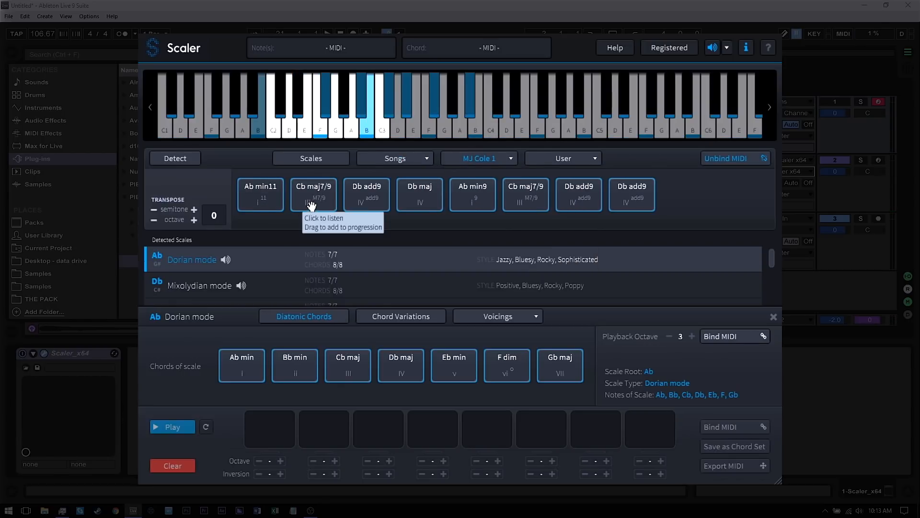
left_click(407, 199)
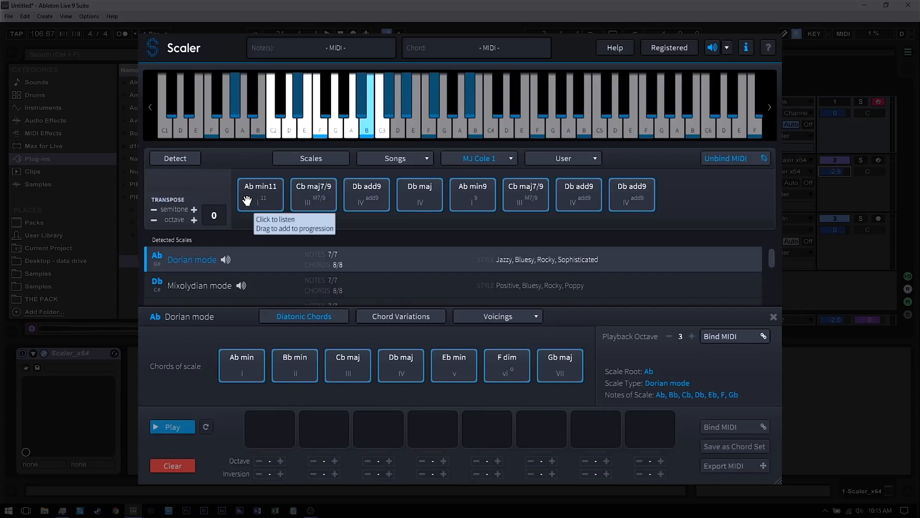
left_click_drag(258, 197, 268, 432)
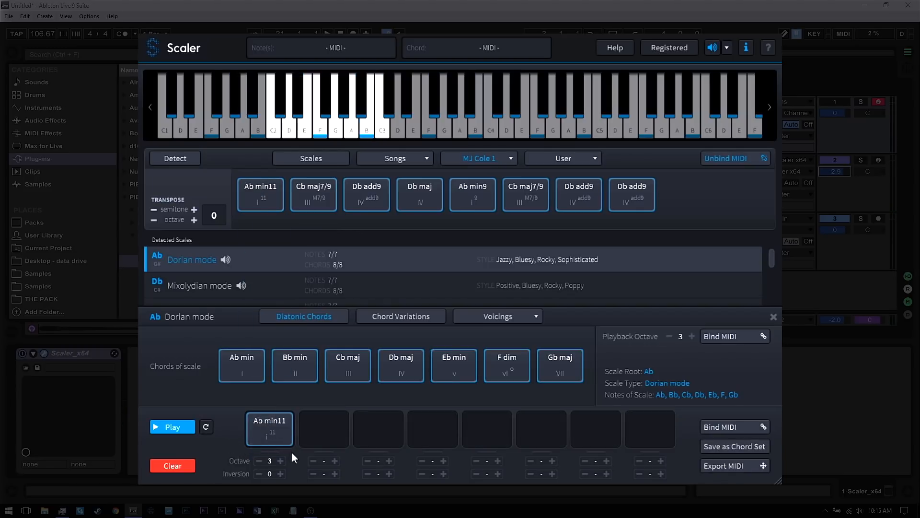
Enable Bind MIDI for the progression and set the first chord's octave to 4
left_click(735, 428)
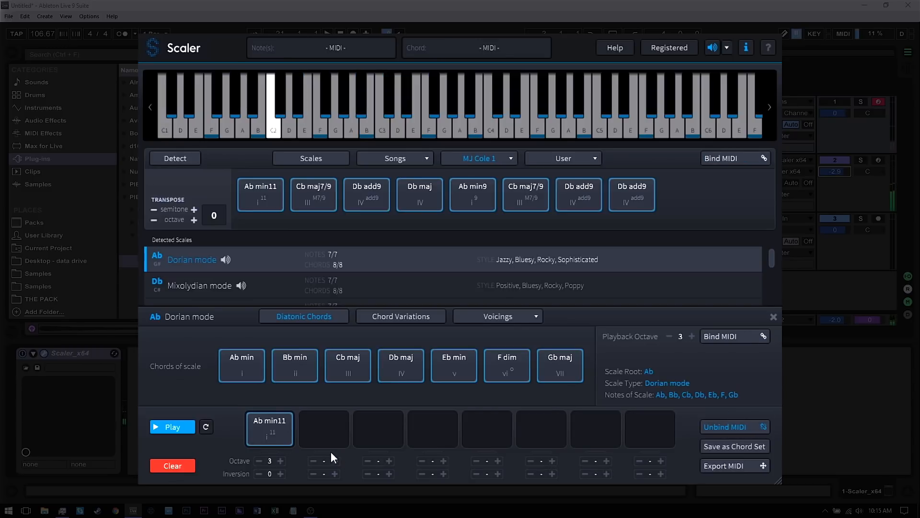
left_click(258, 461)
left_click(258, 461)
left_click(280, 461)
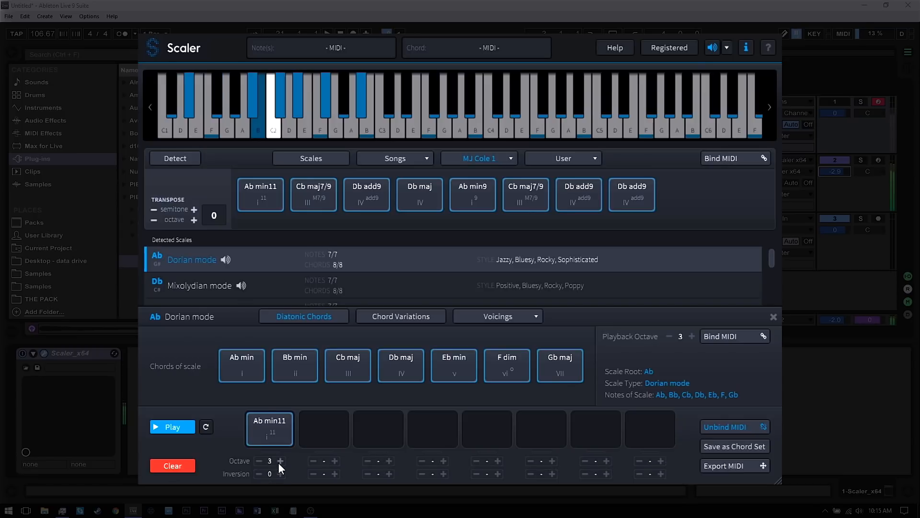
left_click(280, 461)
left_click(281, 461)
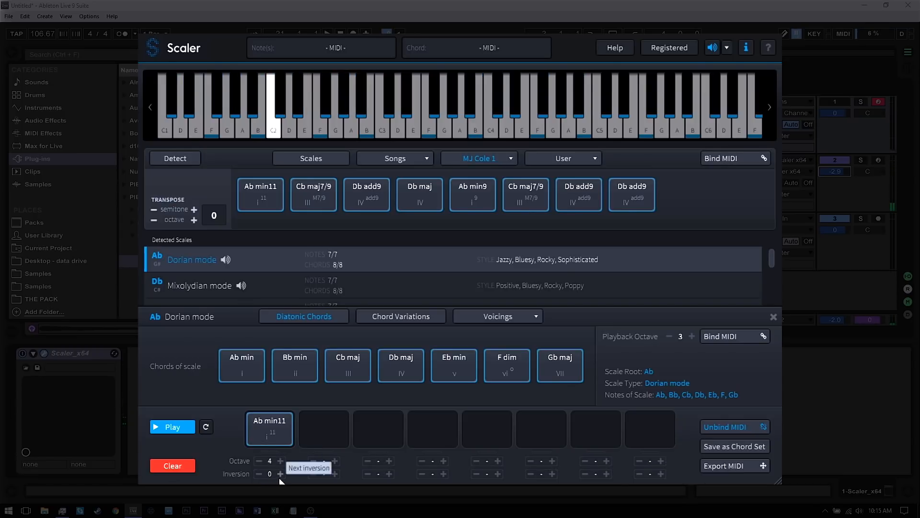
Set the first progression chord's inversion to -2
left_click(280, 474)
left_click(280, 473)
left_click(259, 474)
left_click(259, 473)
left_click(259, 473)
left_click(259, 474)
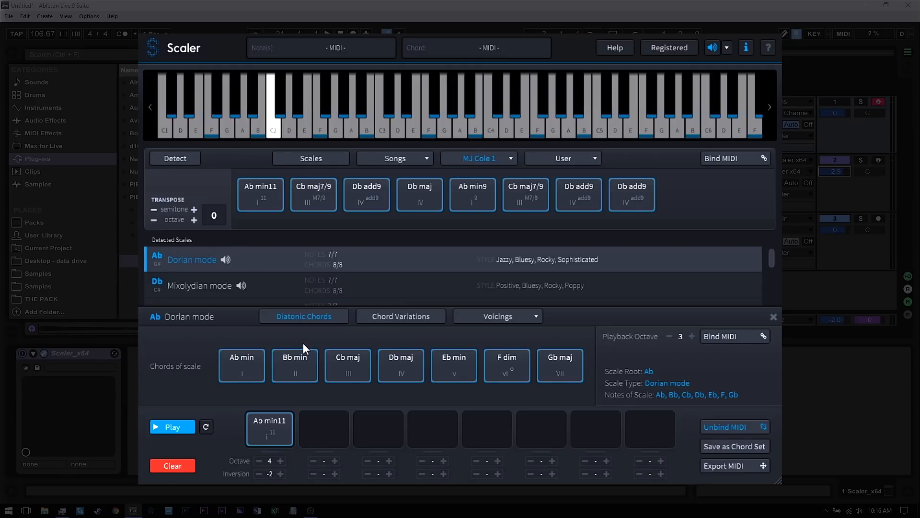
Open the chord variations of Ab and audition variations such as Ab 5 and Ab min13
left_click(254, 360)
left_click(399, 318)
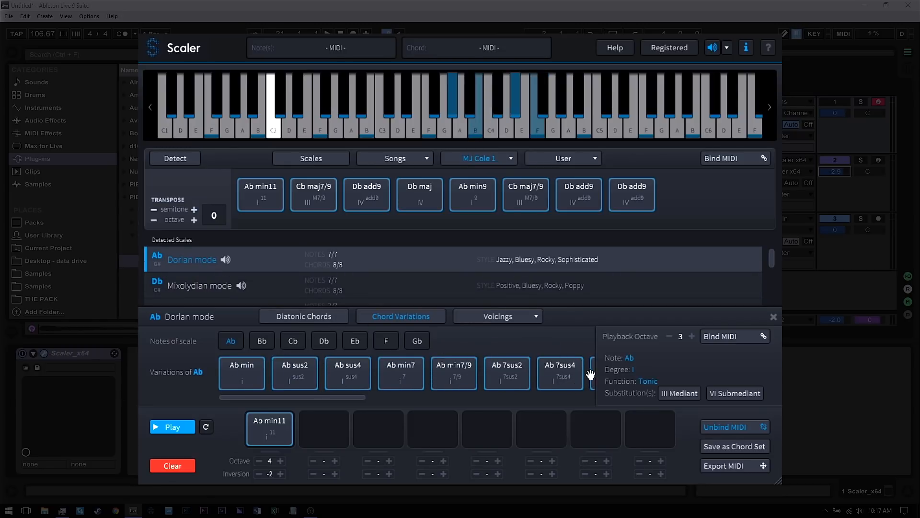
left_click_drag(347, 398, 579, 395)
left_click(510, 377)
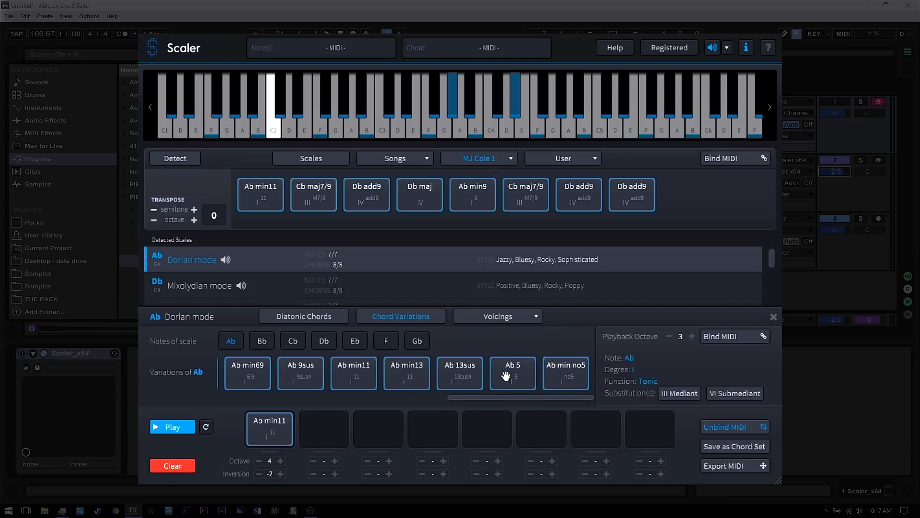
left_click(404, 375)
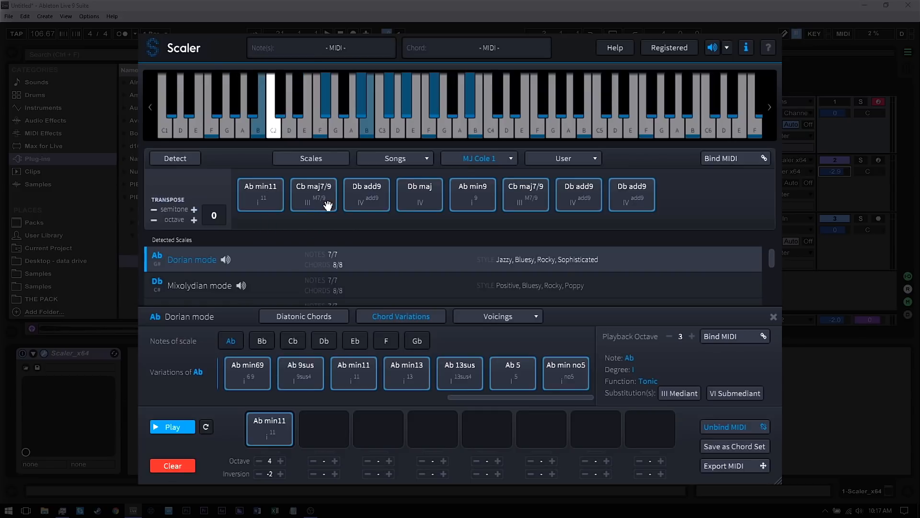
Show the Cb chord variations and drag Cb sus2 into the second progression slot
left_click(296, 344)
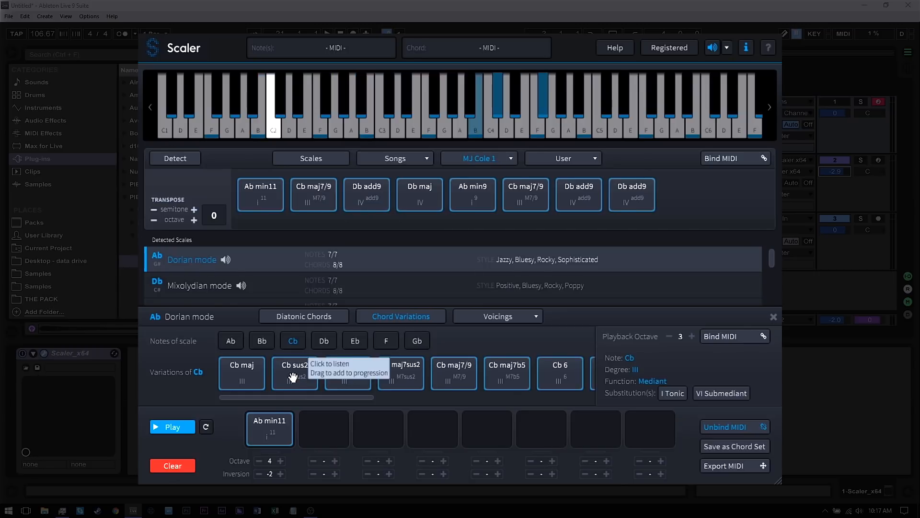
left_click_drag(292, 378, 322, 426)
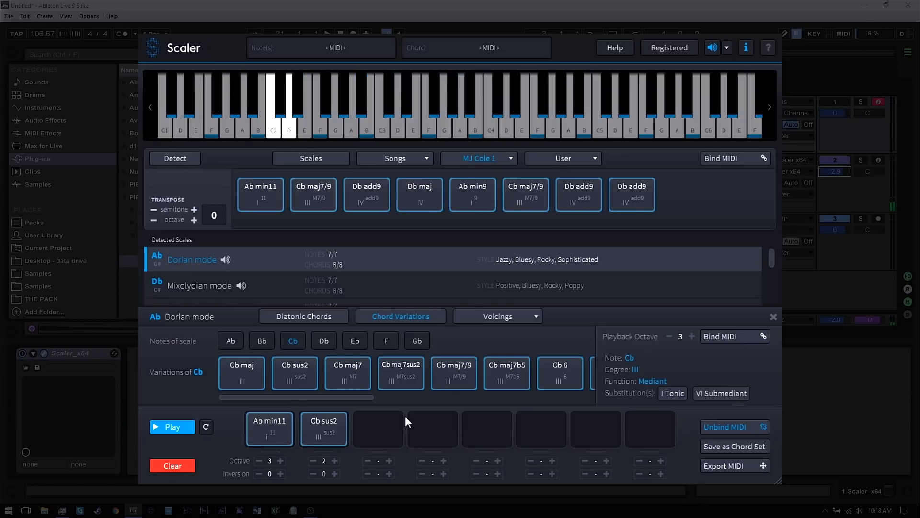
Browse the Minor 7th,9ths and Voicing 7 voicing sets, auditioning chords, and drag Db maj into the third progression slot
left_click(497, 318)
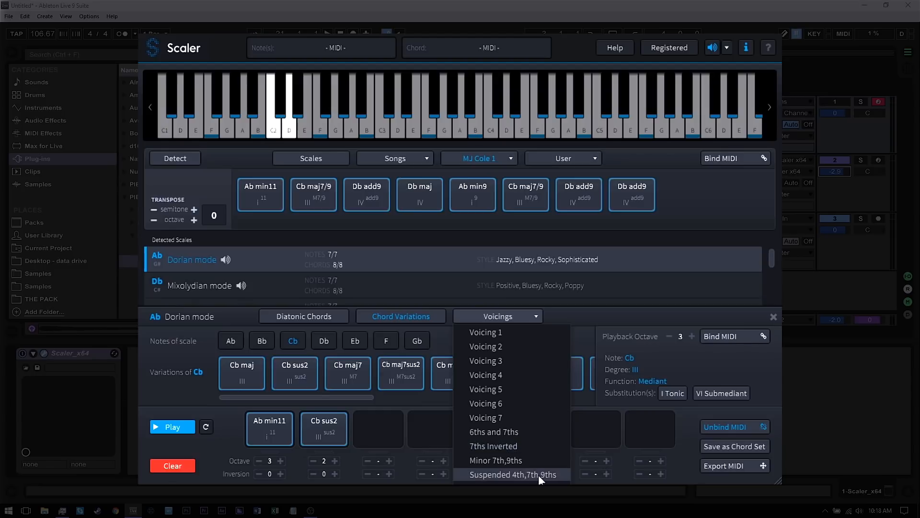
left_click(506, 463)
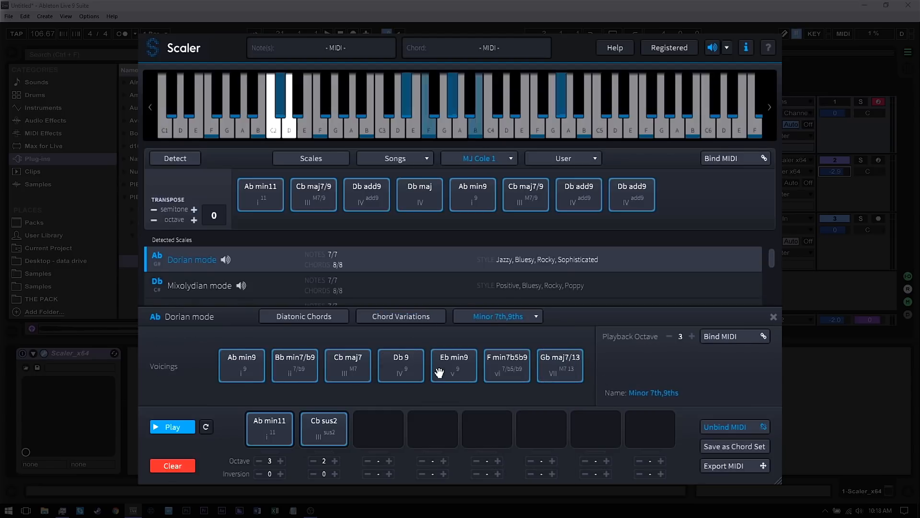
left_click(485, 316)
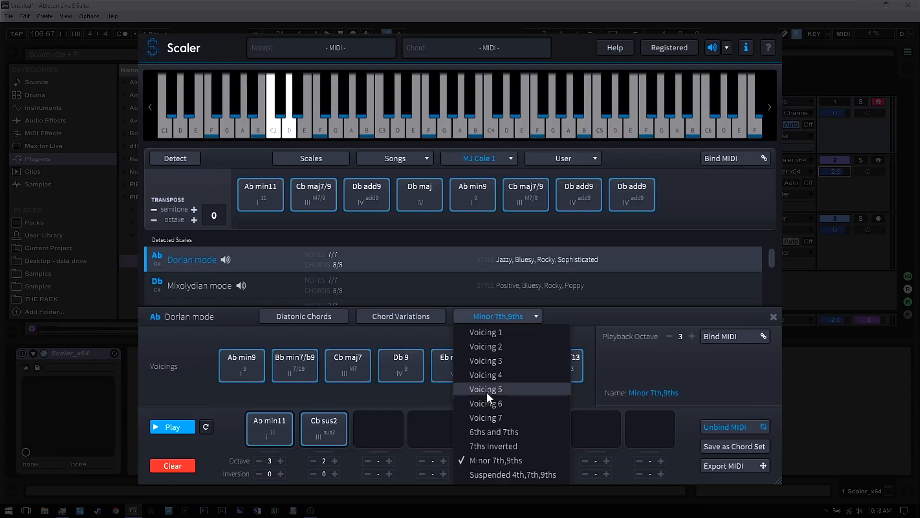
left_click(490, 420)
left_click(294, 357)
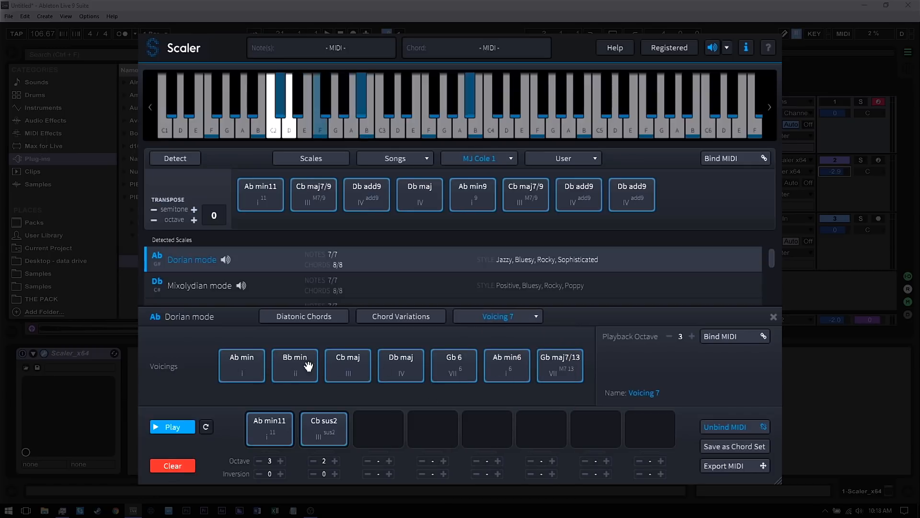
left_click(495, 364)
left_click(557, 361)
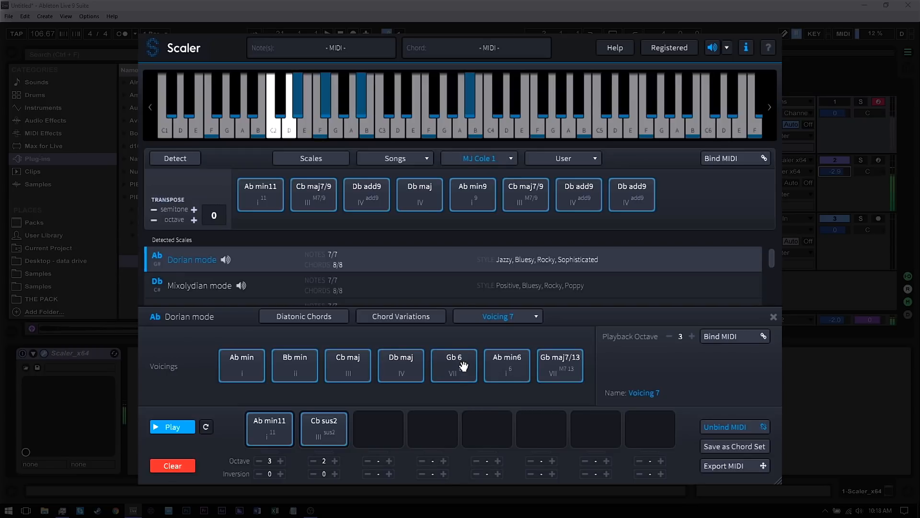
left_click_drag(386, 362, 373, 426)
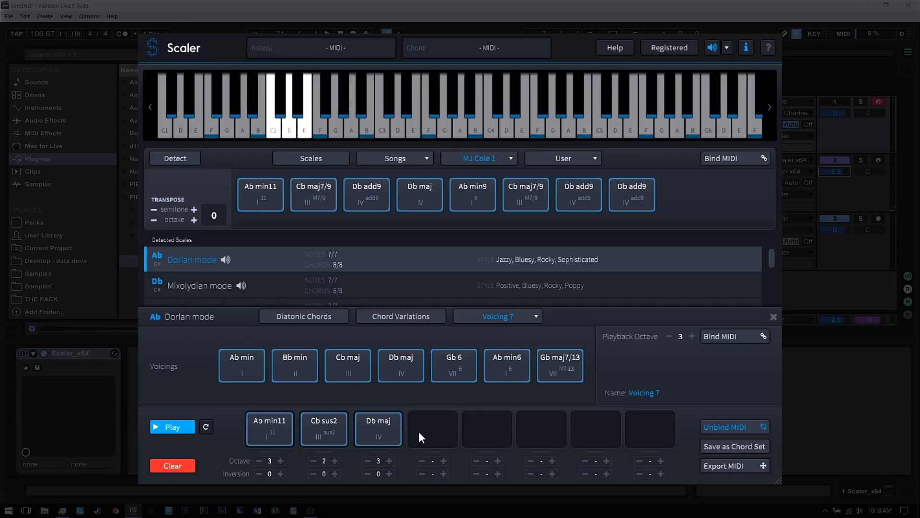
Audition the third chord, bind MIDI to playback chords, and compare the Voicing 3 and Minor 7th,9ths voicing sets
left_click(381, 440)
left_click(720, 336)
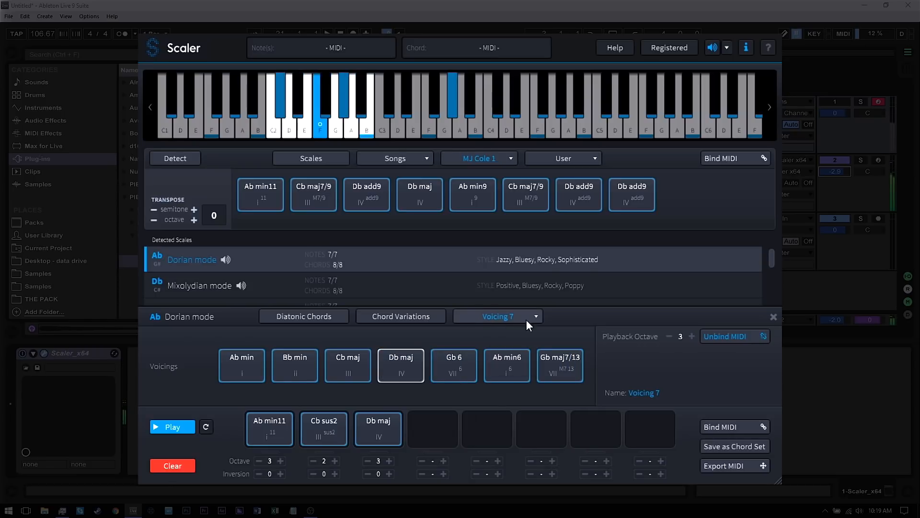
left_click(539, 315)
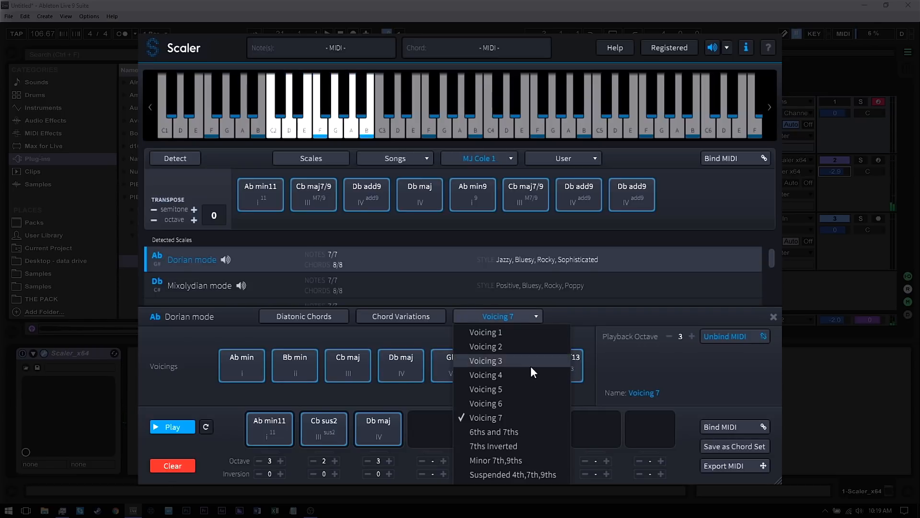
left_click(531, 364)
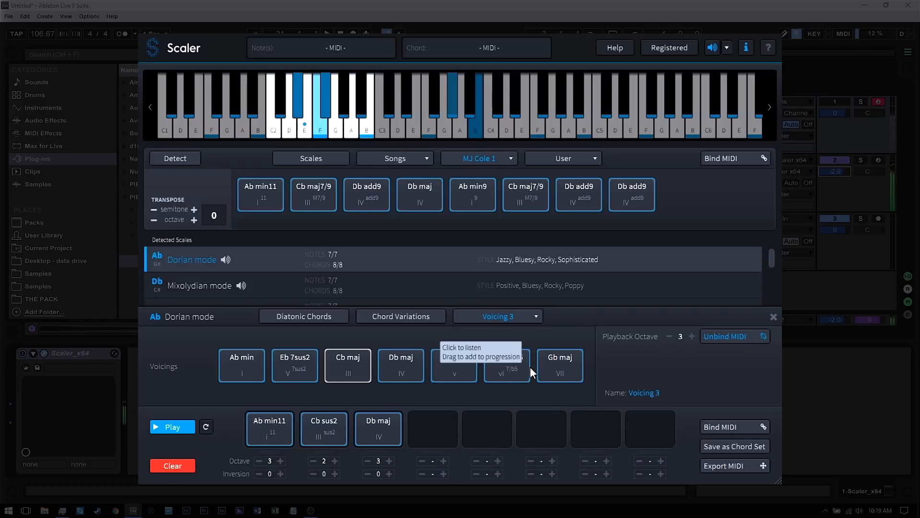
left_click(533, 317)
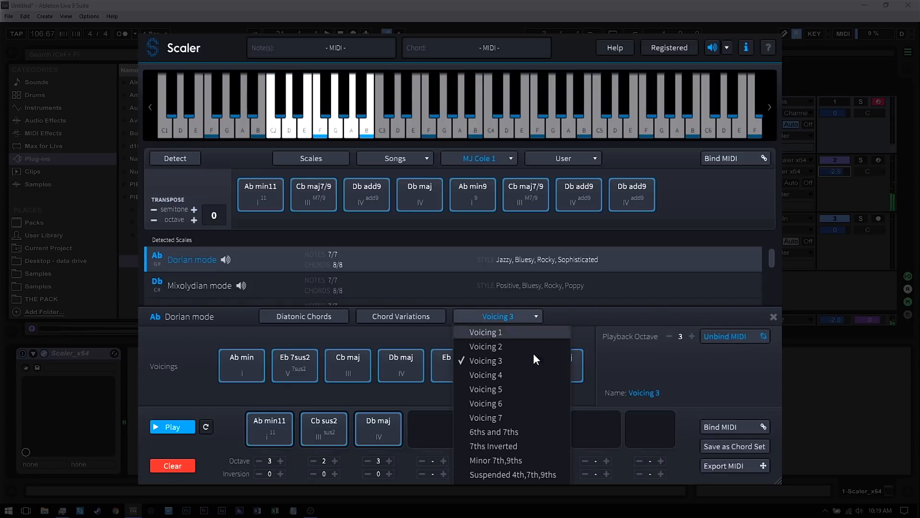
left_click(521, 458)
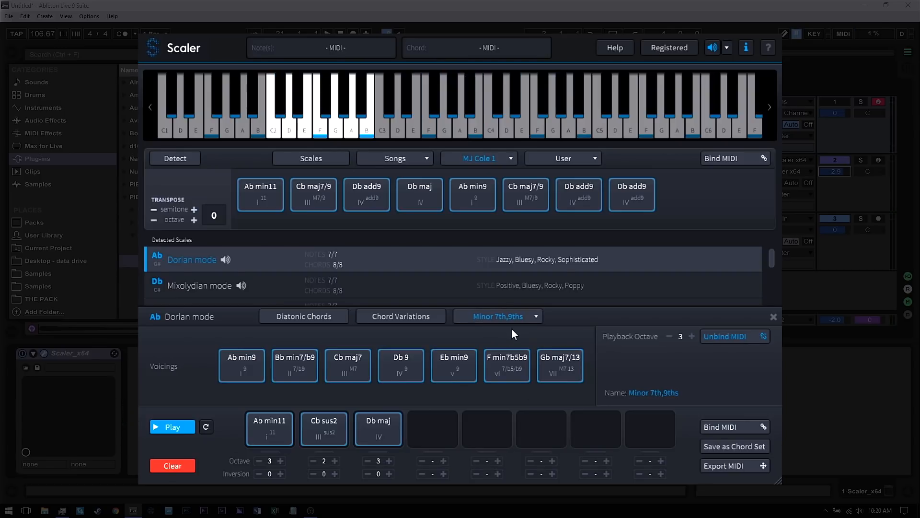
Show the Db chord variations and its II Supertonic substitution chords, auditioning the progression chords
left_click(419, 318)
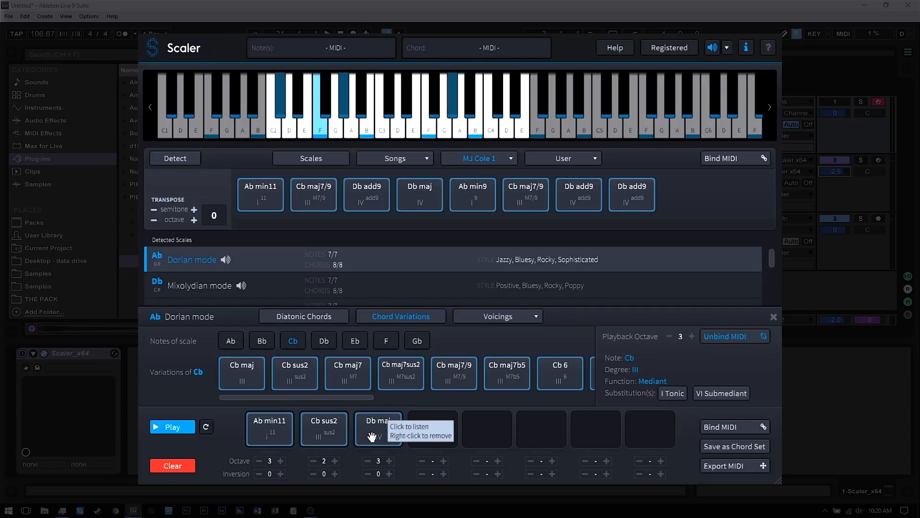
left_click(323, 343)
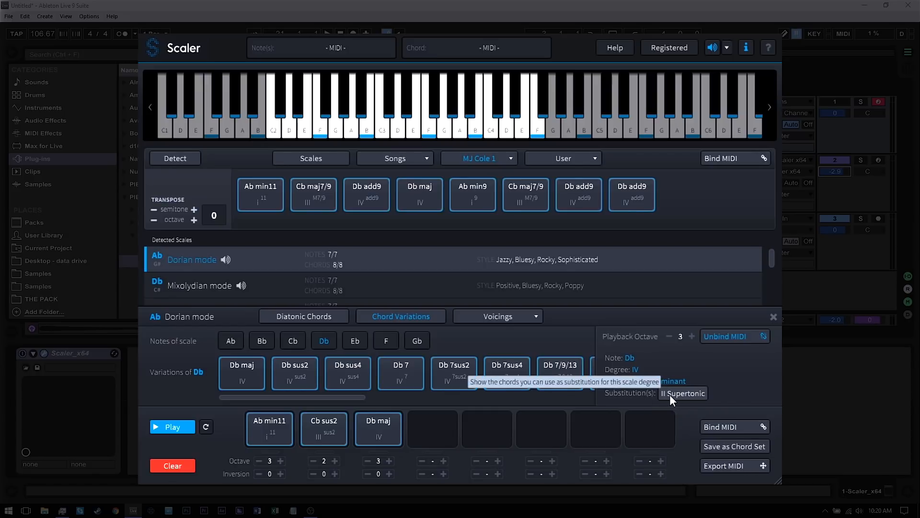
left_click(683, 393)
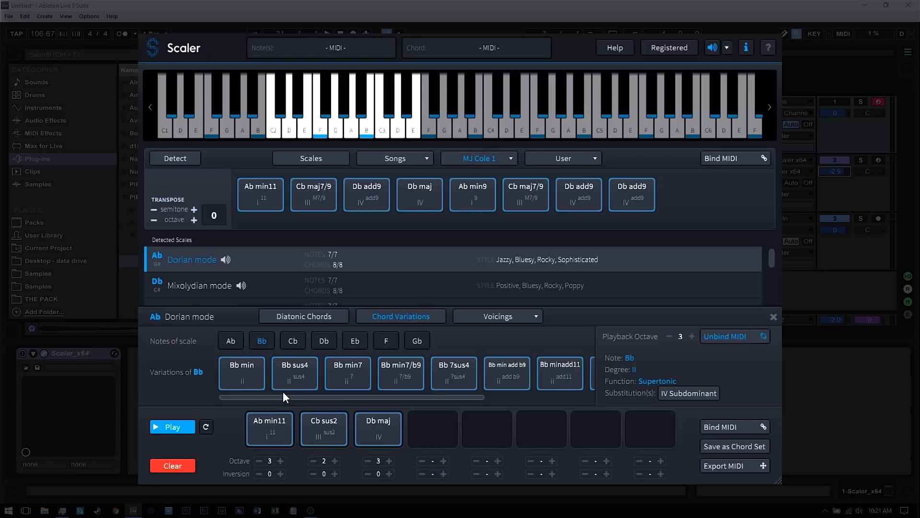
left_click(382, 438)
left_click(372, 422)
left_click(327, 422)
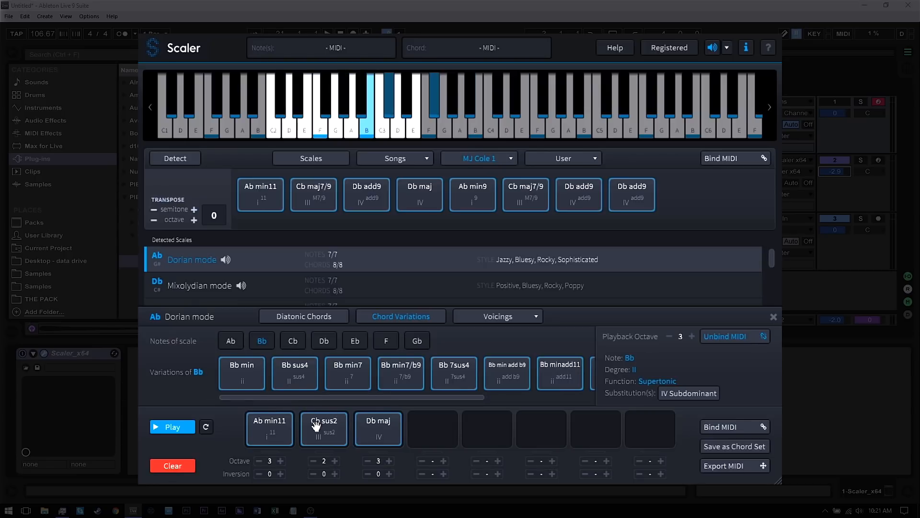
Bind MIDI to the progression and replace the third chord with Bb sus4, setting its octave to 2
left_click(726, 428)
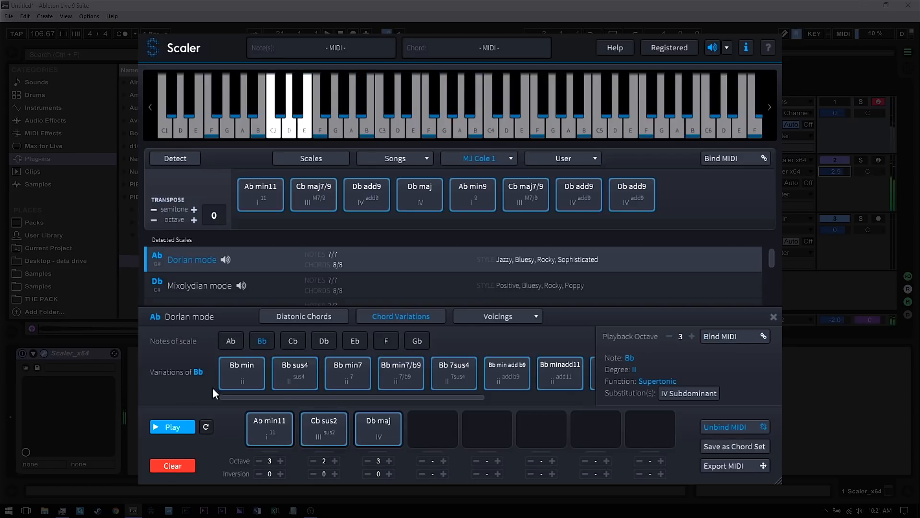
left_click(464, 378)
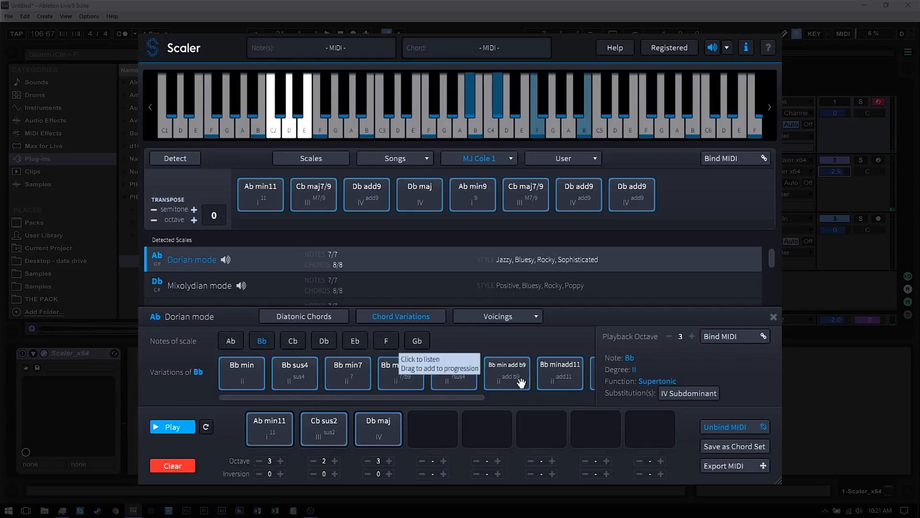
left_click_drag(295, 376, 391, 429)
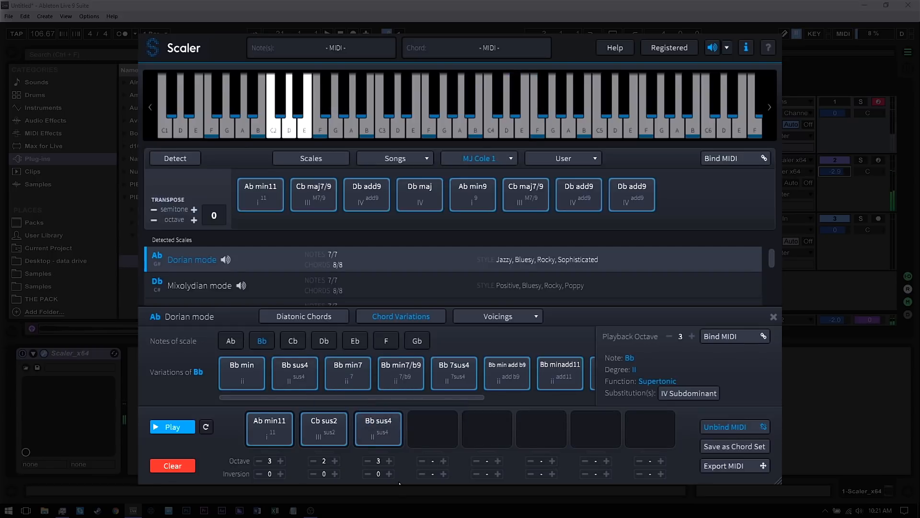
left_click(366, 461)
Drag Db maj from the scale chords into the fourth progression slot
left_click(485, 389)
left_click_drag(421, 197, 438, 432)
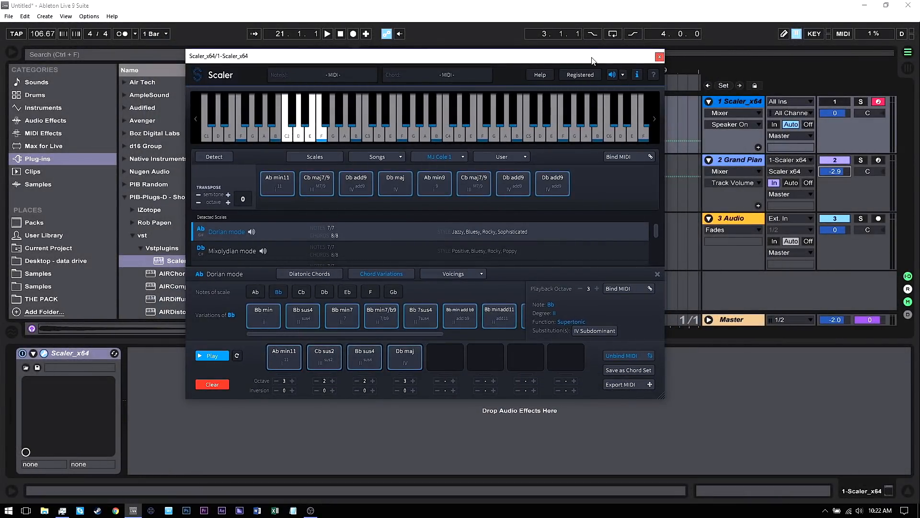
Export the progression as a MIDI clip onto the Grand Piano track, repositioning the plugin window
left_click_drag(593, 60, 368, 46)
left_click_drag(451, 357, 549, 202)
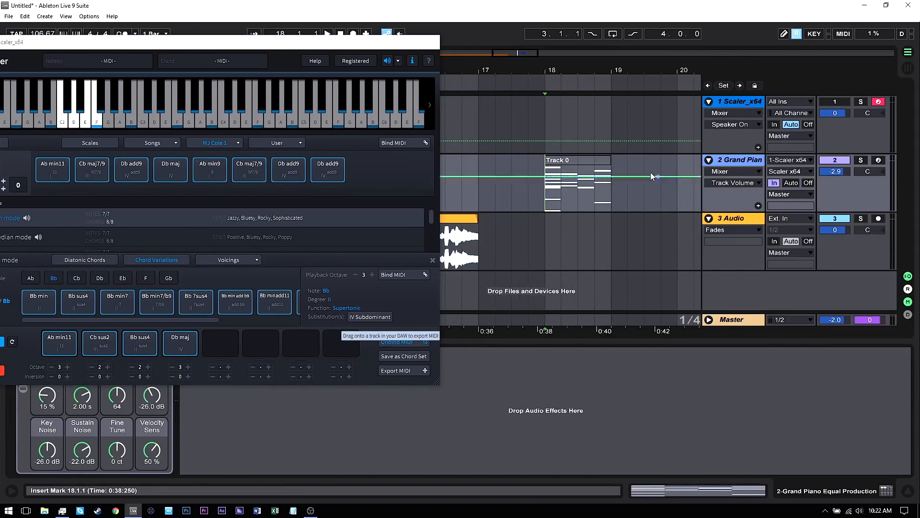
left_click_drag(567, 75, 615, 45)
left_click_drag(280, 44, 413, 33)
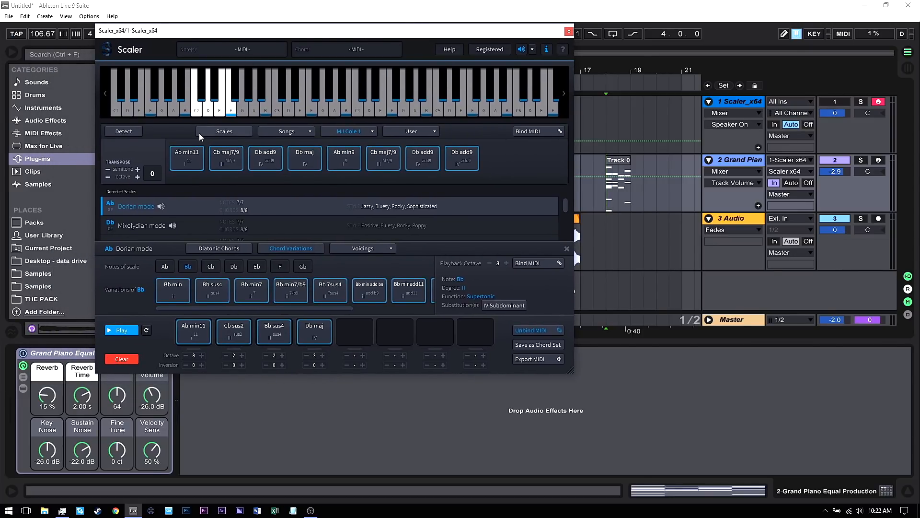
Drag the Db add9 and Ab min9 chords onto the Grand Piano track as MIDI clips
left_click(462, 153)
left_click_drag(462, 152, 650, 209)
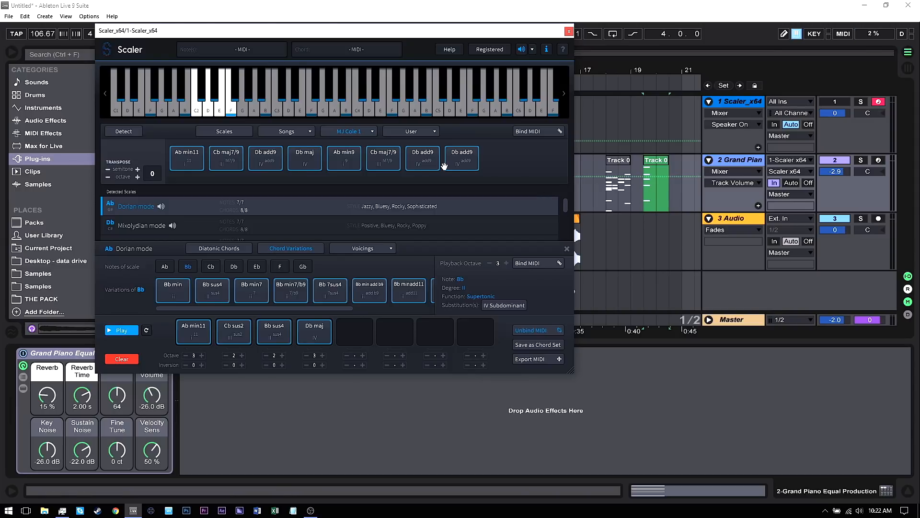
left_click_drag(344, 157, 667, 186)
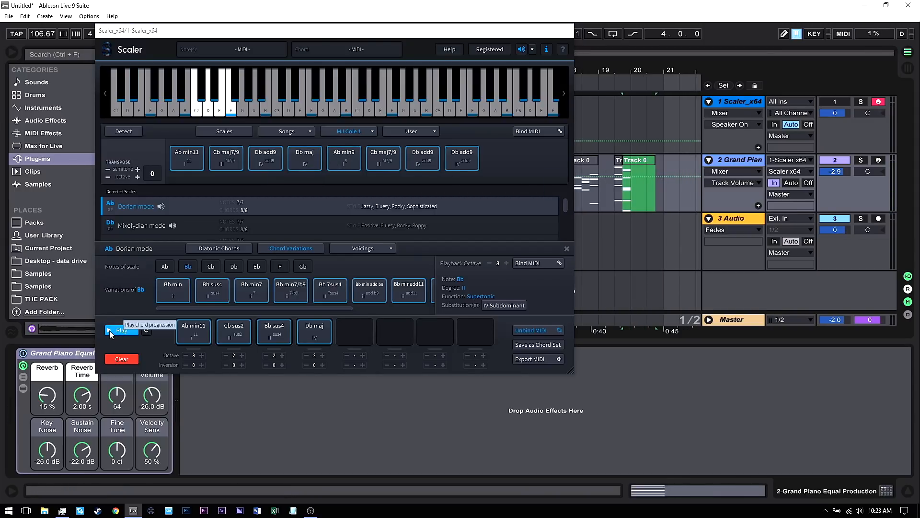
Play the chord progression, then clear all progression slots
left_click(110, 330)
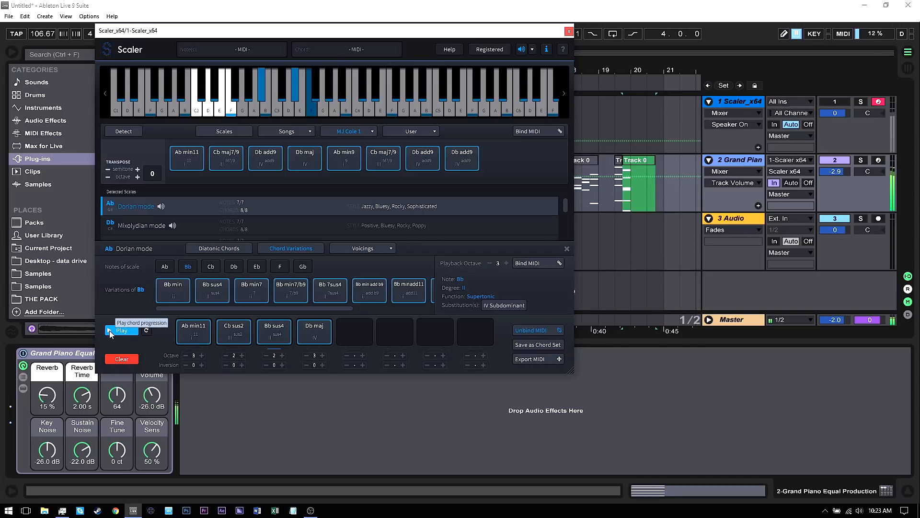
left_click(118, 359)
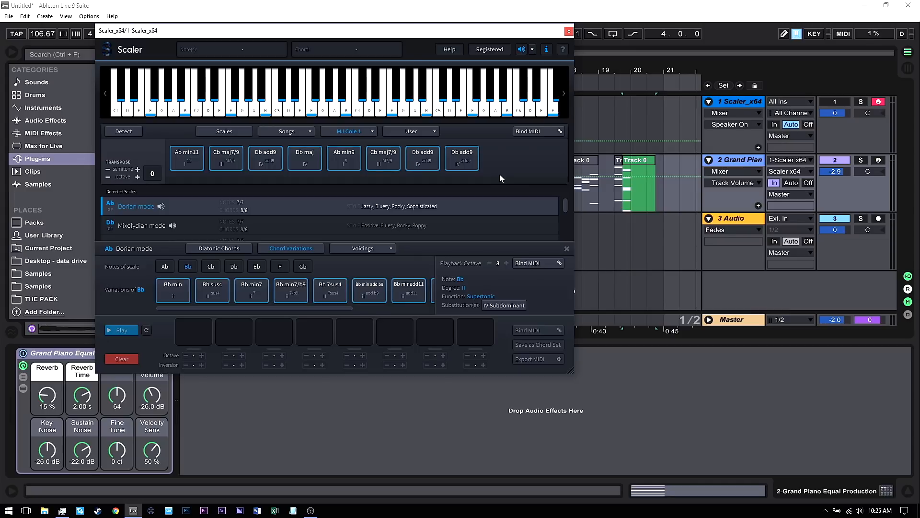
Open the artist chord-set list under MJ Cole
left_click(300, 133)
left_click(359, 132)
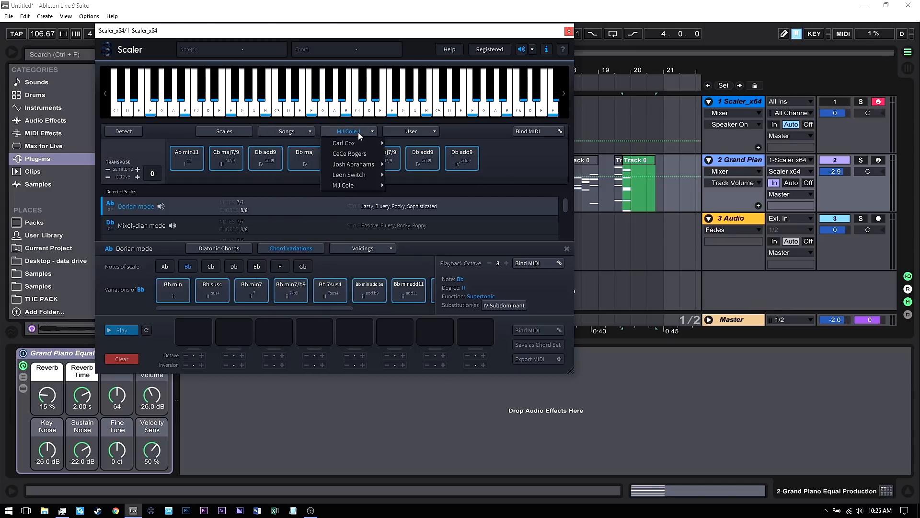